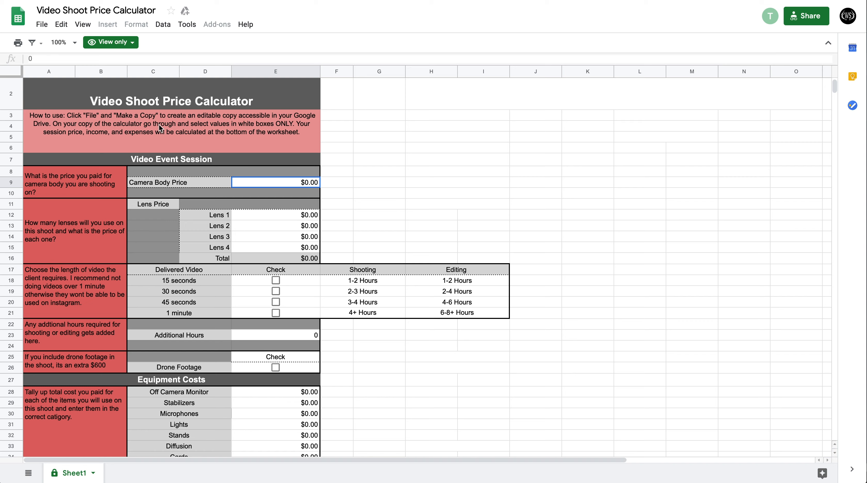
# Make an editable copy of the spreadsheet in My Drive, named Copy of Video Shoot Price Calculator.
pyautogui.click(42, 24)
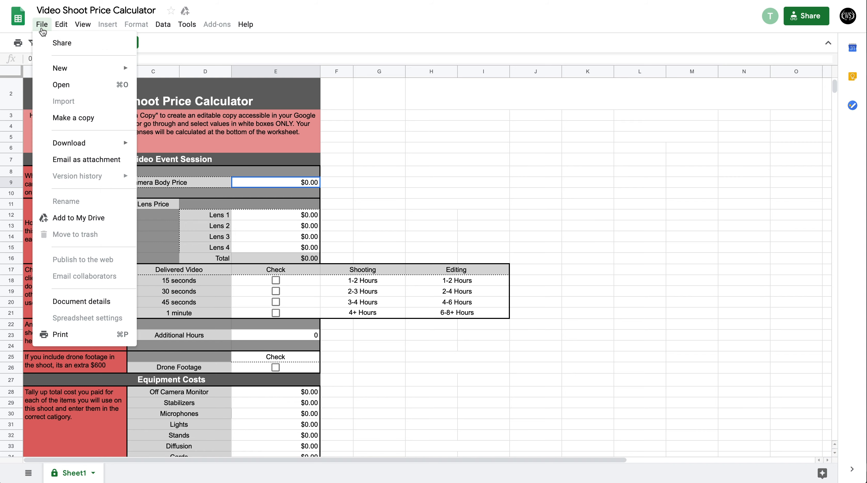
pyautogui.click(80, 116)
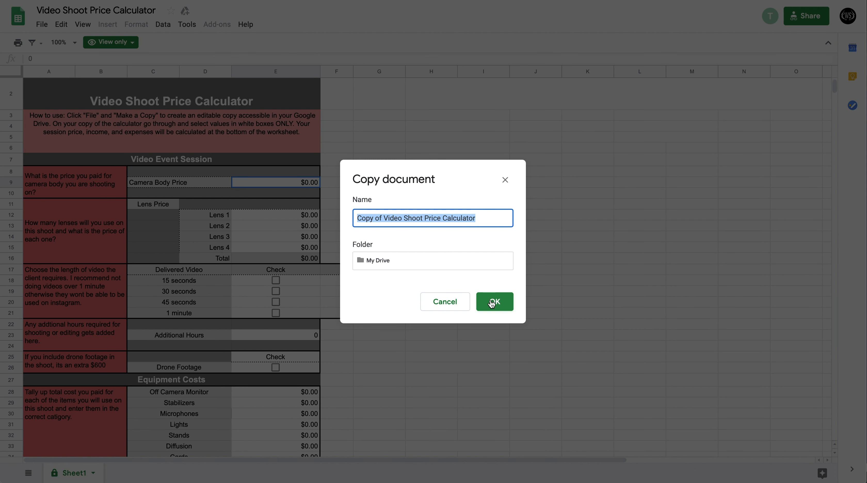
pyautogui.click(492, 303)
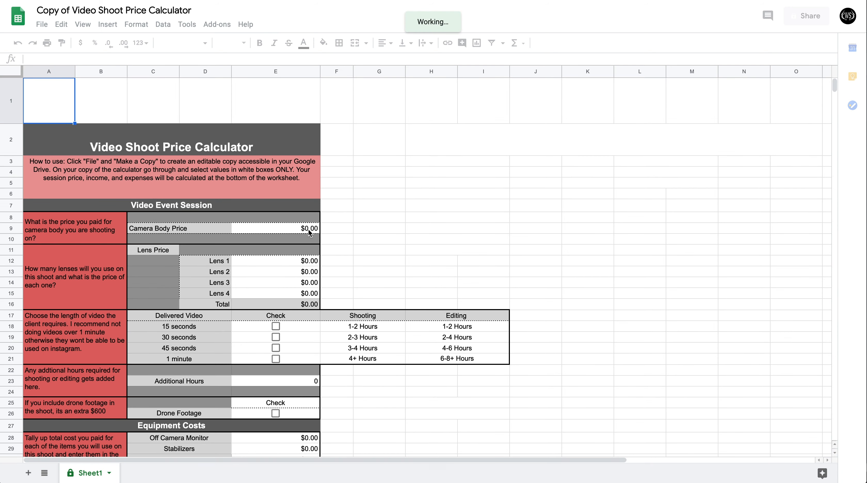
# Set the Camera Body Price to $2,000 in the Video Event Session section.
pyautogui.write('76576')
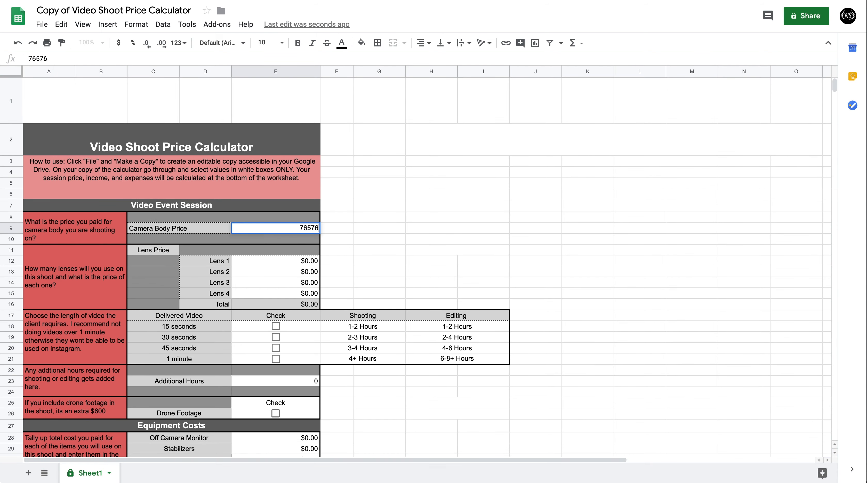
pyautogui.press('BackSpace')
pyautogui.press('BackSpace')
pyautogui.press('BackSpace')
pyautogui.press('BackSpace')
pyautogui.press('BackSpace')
pyautogui.write('2000')
pyautogui.press('Return')
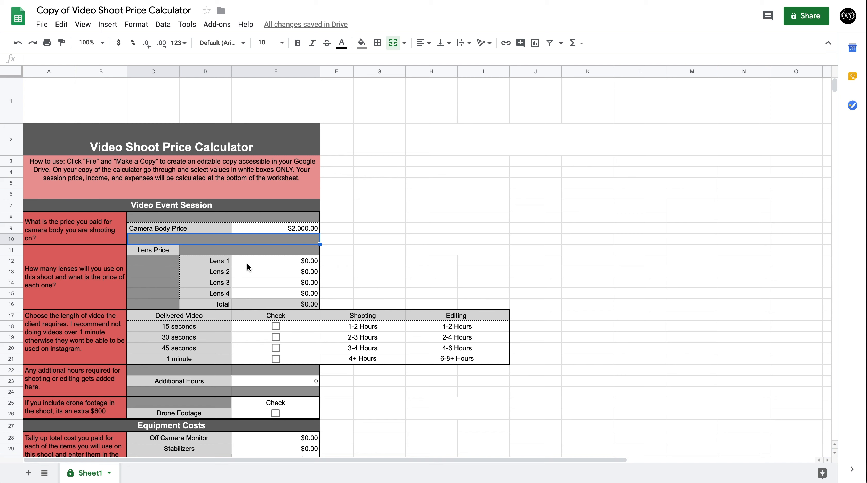
# Enter $2,400 as the Lens 1 price and check 45 seconds as the delivered video length.
pyautogui.click(302, 263)
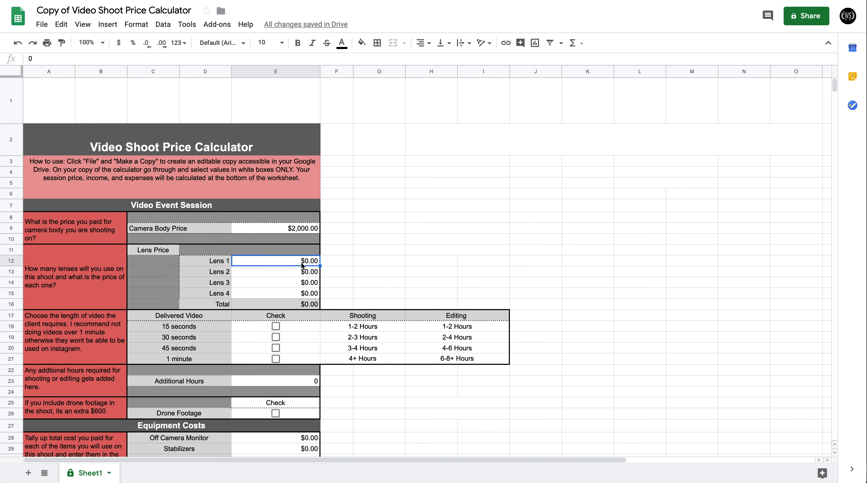
pyautogui.write('2400')
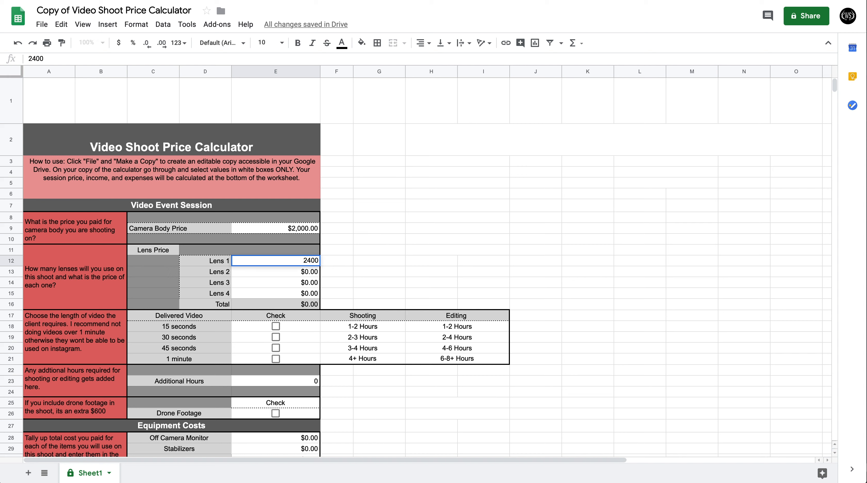
pyautogui.press('Return')
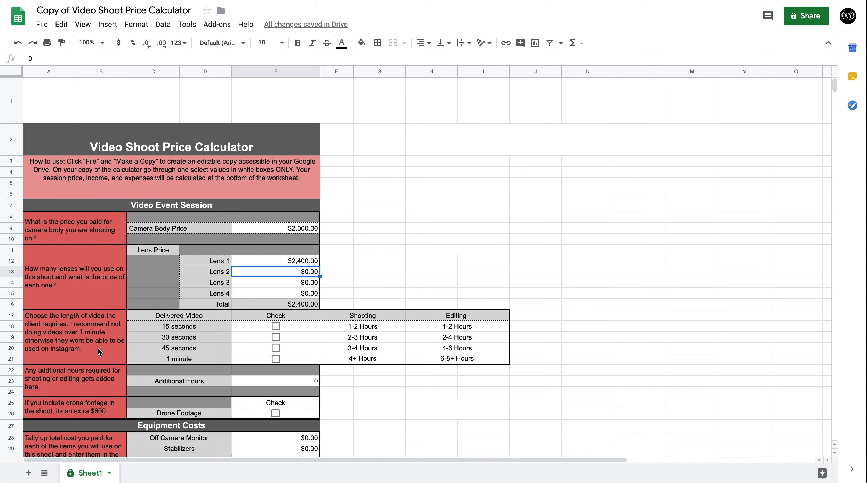
pyautogui.click(274, 349)
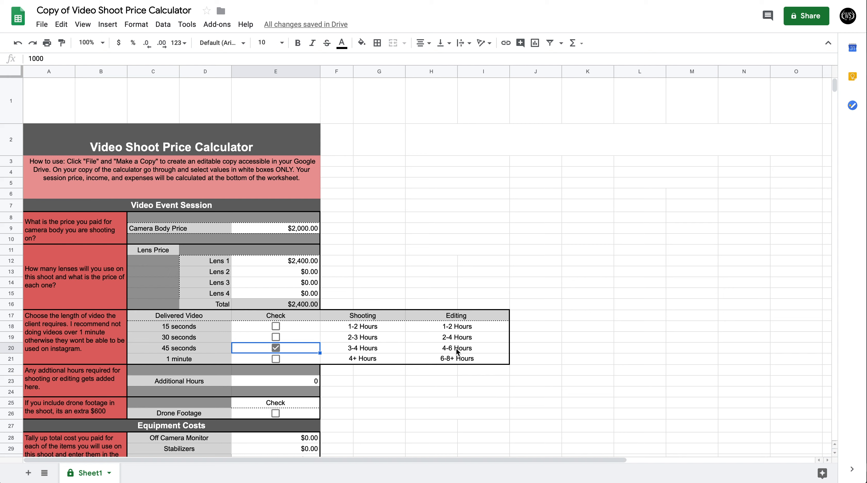
# Under Equipment Costs, enter $299 for the Off Camera Monitor and $700 for Stabilizers.
pyautogui.scroll(-3, 307, 389)
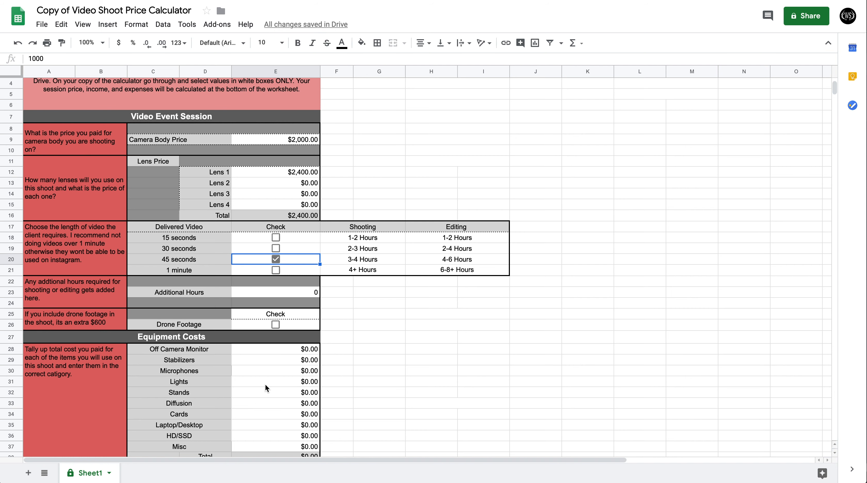
pyautogui.scroll(-2, 266, 385)
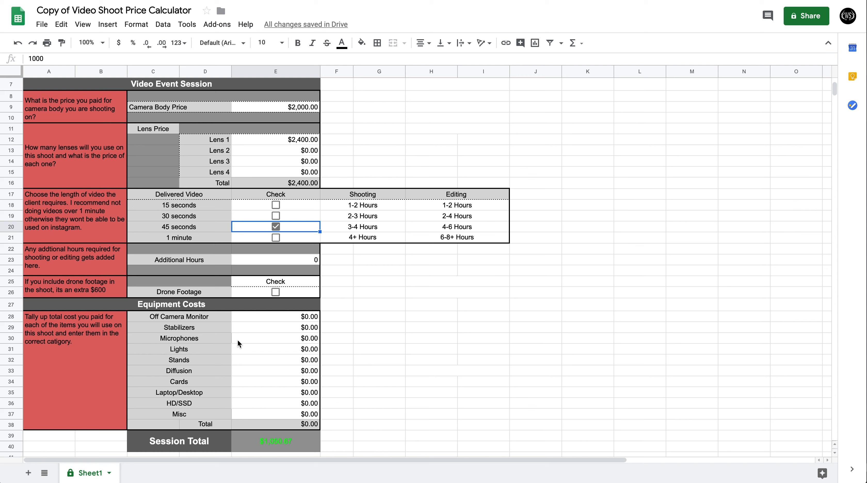
pyautogui.click(306, 318)
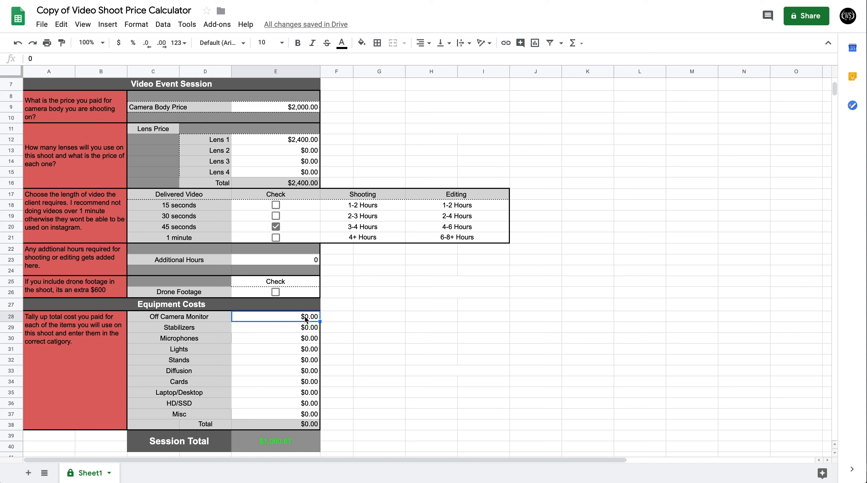
pyautogui.write('2')
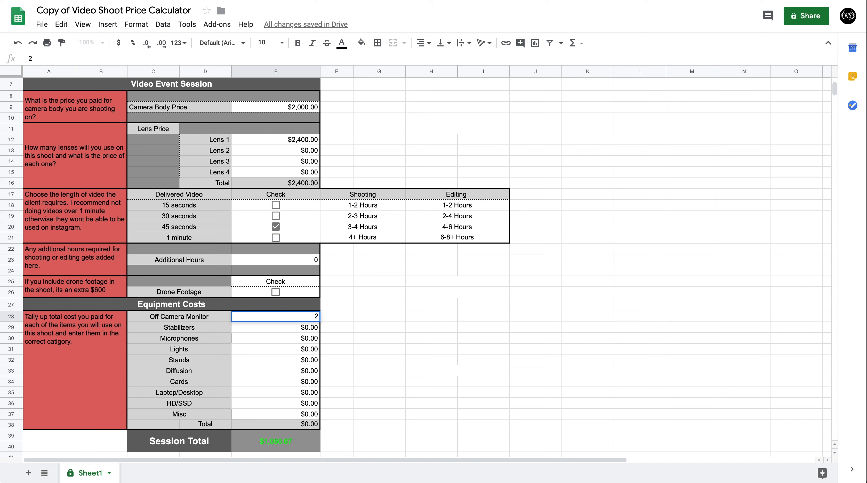
pyautogui.write('99')
pyautogui.press('Return')
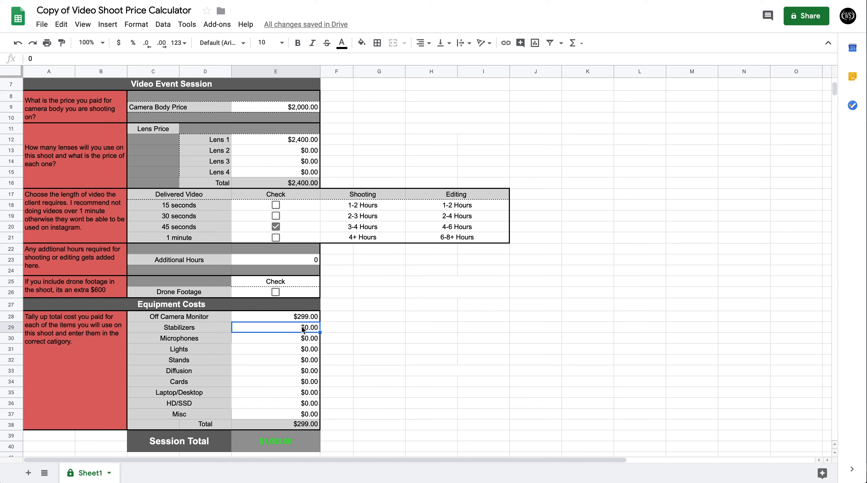
pyautogui.write('700')
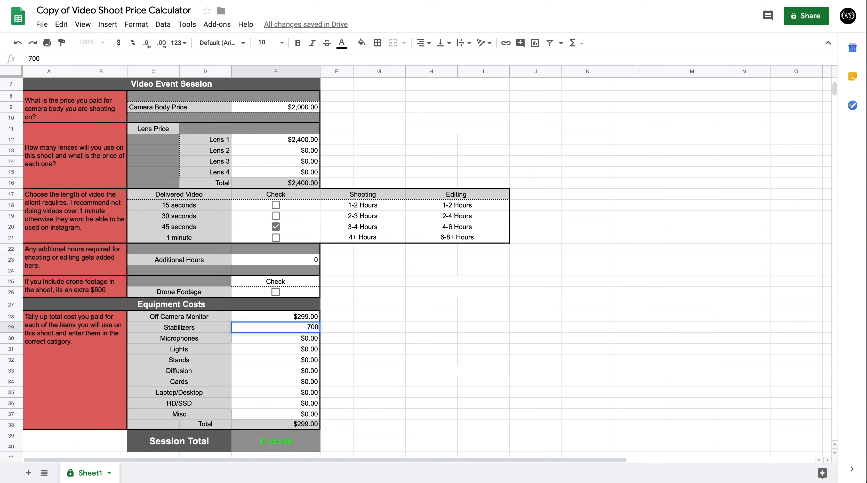
pyautogui.press('Return')
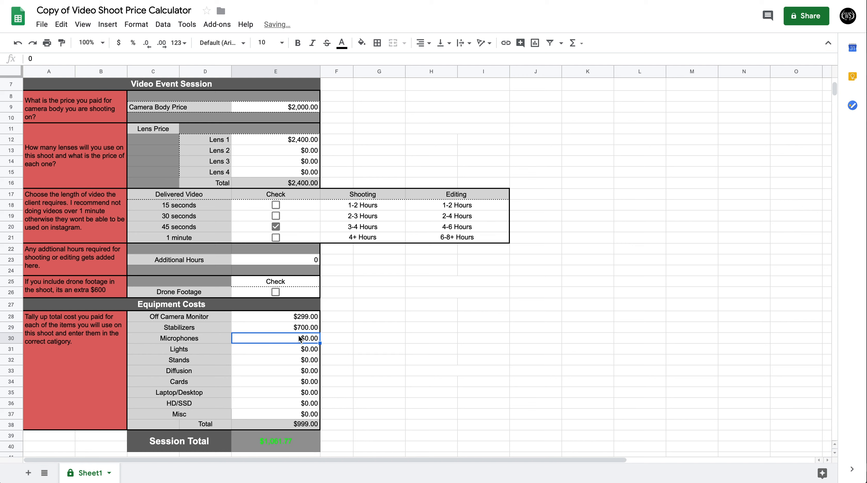
# Set the Microphones cost to $199 under Equipment Costs.
pyautogui.write('299')
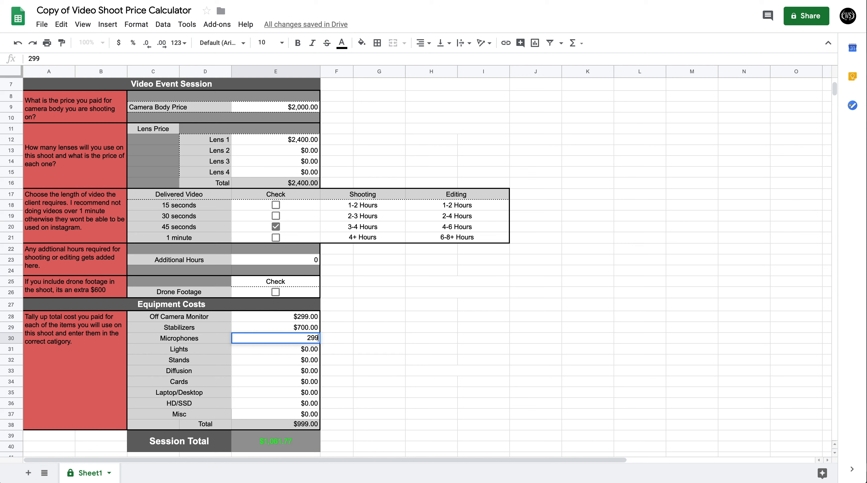
pyautogui.press('BackSpace')
pyautogui.press('BackSpace')
pyautogui.press('BackSpace')
pyautogui.write('199')
pyautogui.press('Return')
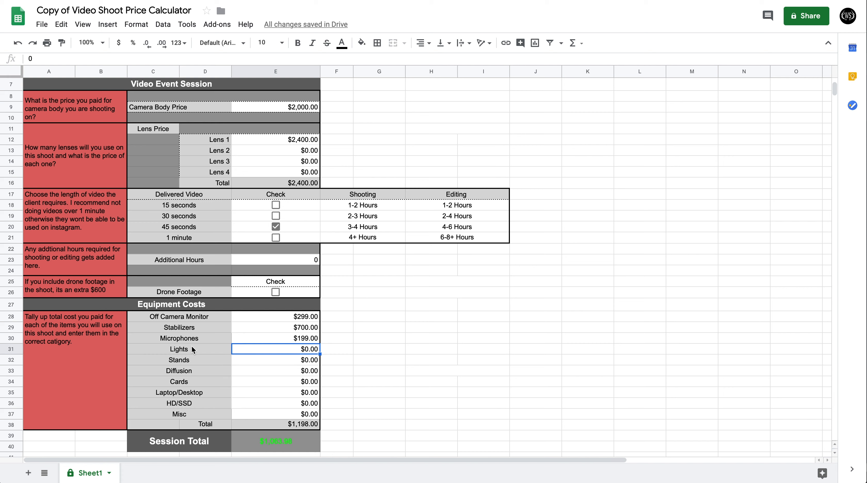
# Leave Lights, Stands and Diffusion unfilled, and enter $89 for Cards and $2,700 for Laptop/Desktop.
pyautogui.click(199, 360)
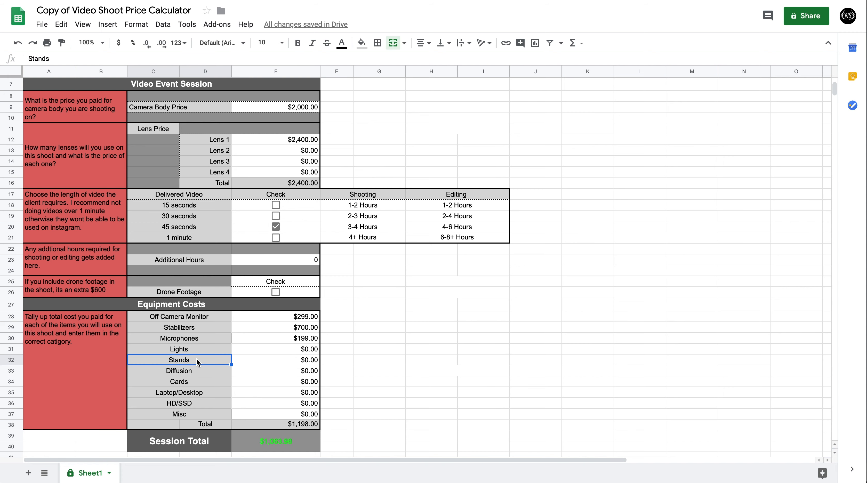
pyautogui.click(199, 372)
pyautogui.click(205, 382)
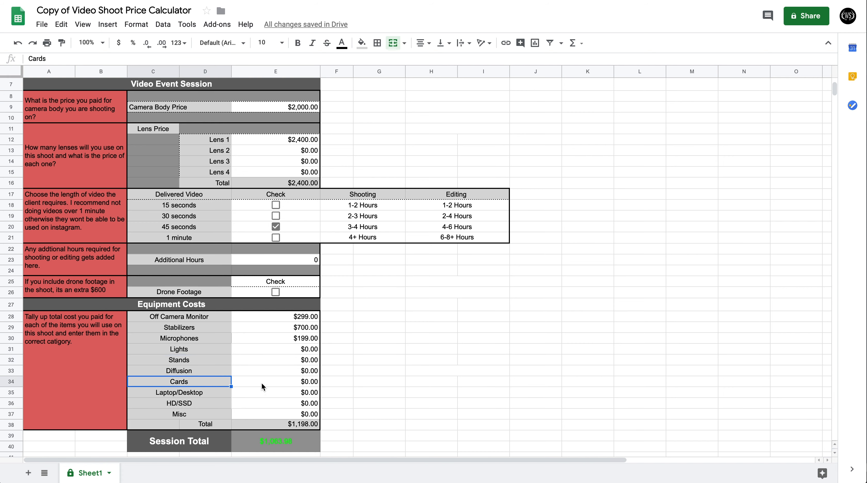
pyautogui.click(303, 383)
pyautogui.write('89')
pyautogui.press('Return')
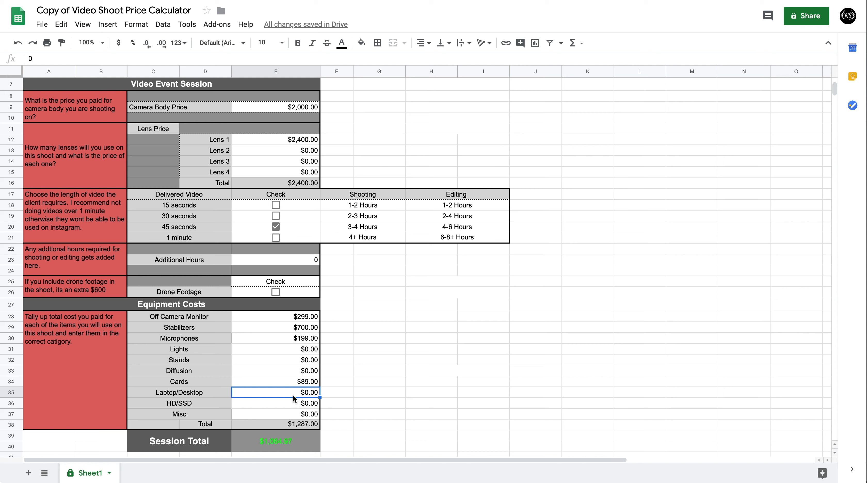
pyautogui.write('2700')
pyautogui.press('Return')
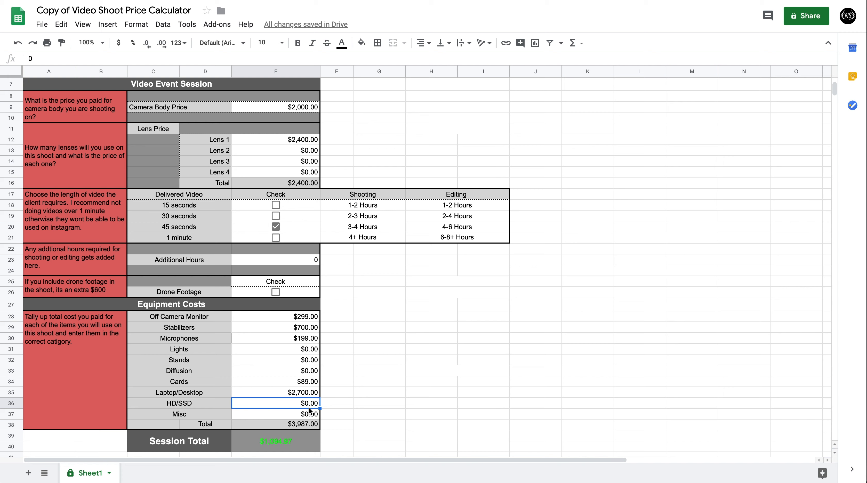
# Enter $180 for HD/SSD and $50 for Misc in the equipment costs.
pyautogui.write('180')
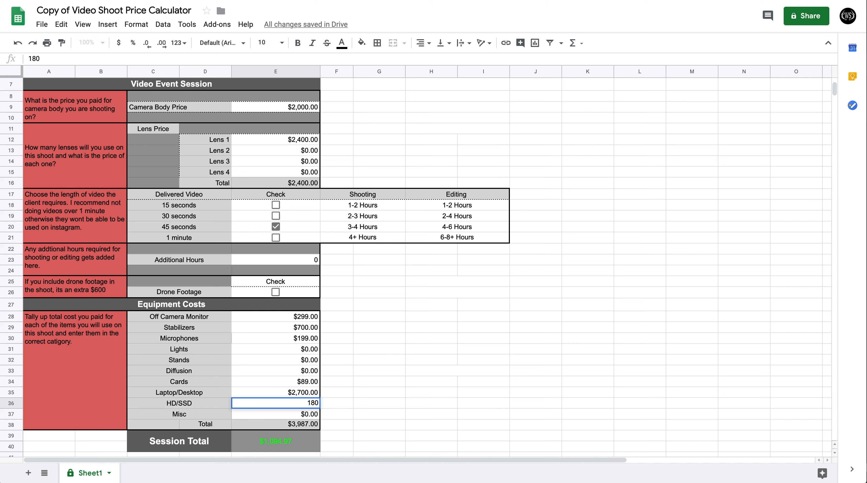
pyautogui.press('Return')
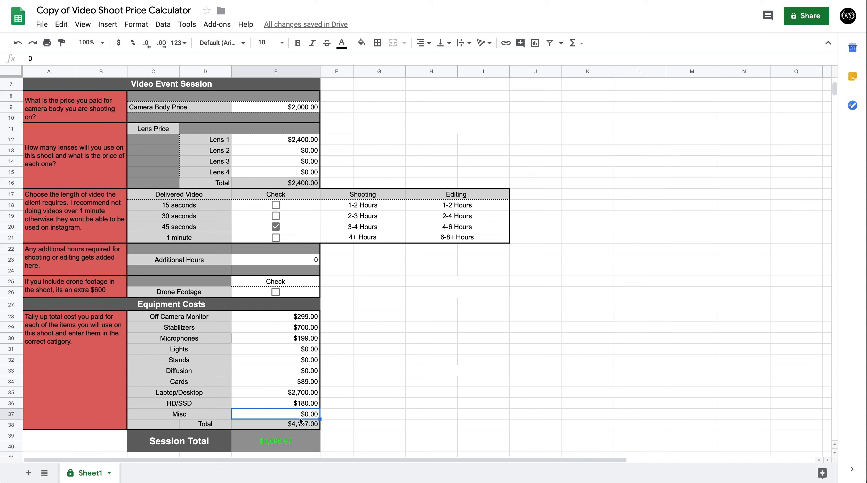
pyautogui.write('50')
pyautogui.press('Return')
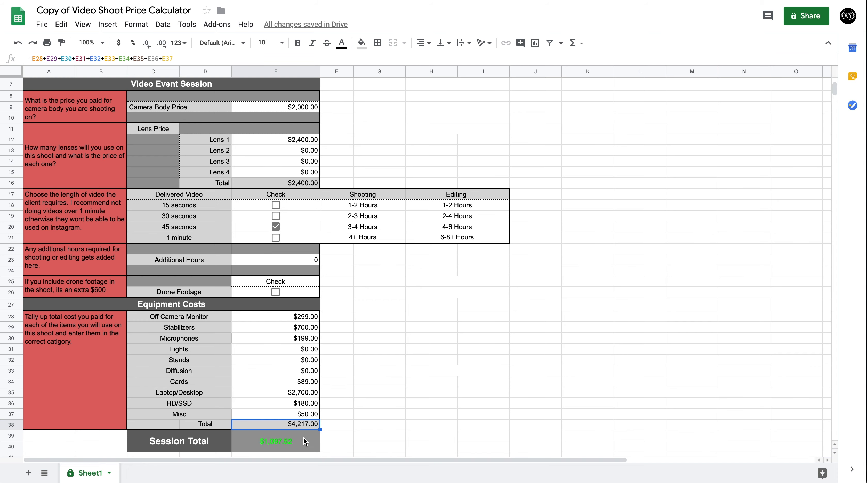
# Review the session total and the Bank Accounts transfer amounts, comparing each account with its entry in the Bank Account Definitions.
pyautogui.scroll(-8, 305, 441)
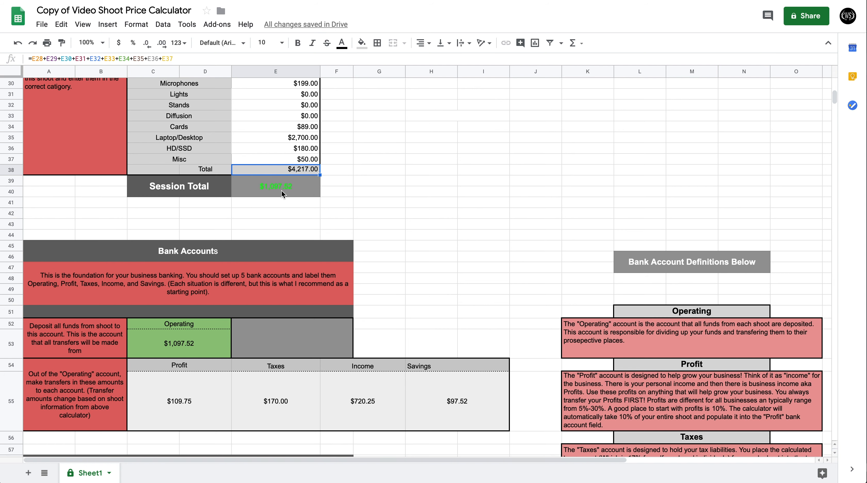
pyautogui.scroll(-2, 279, 213)
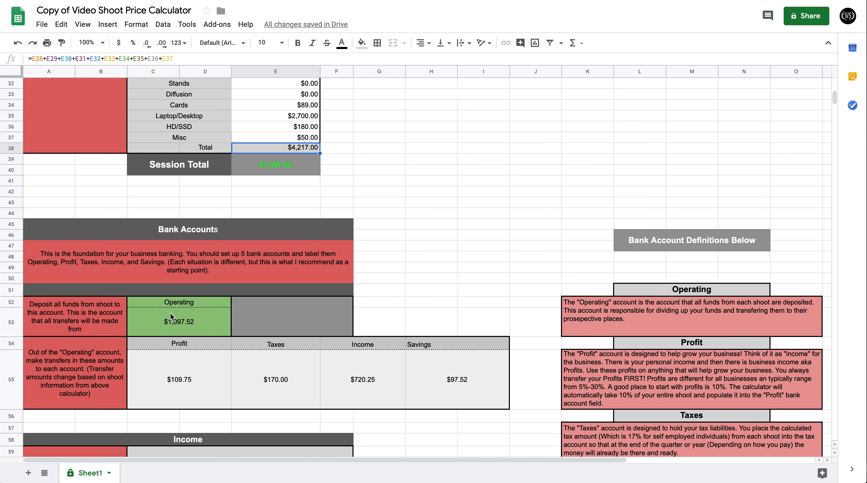
pyautogui.hscroll(8, 195, 311)
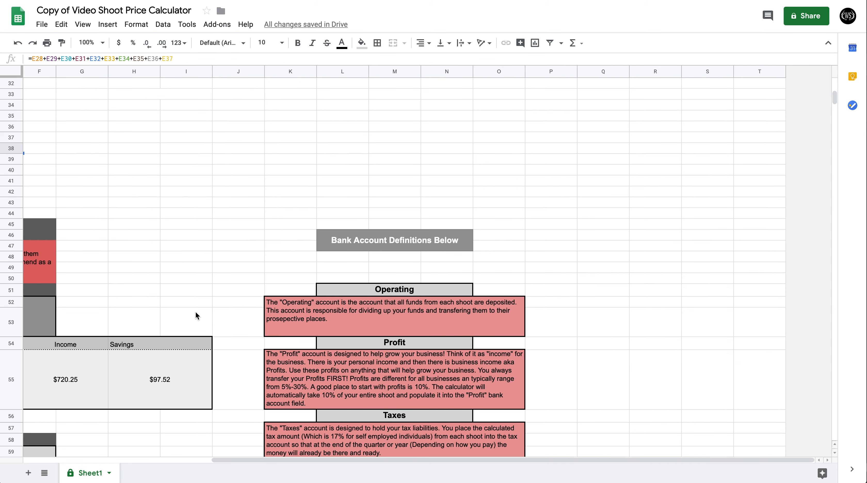
pyautogui.scroll(-5, 195, 312)
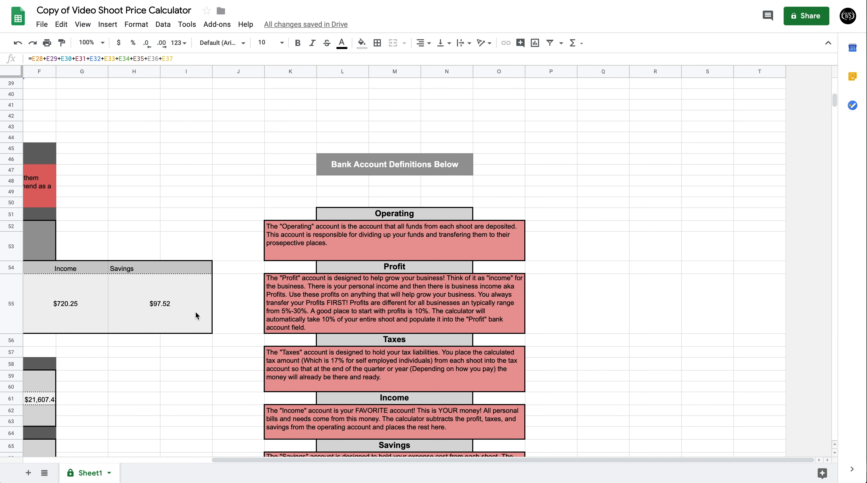
pyautogui.scroll(-2, 195, 314)
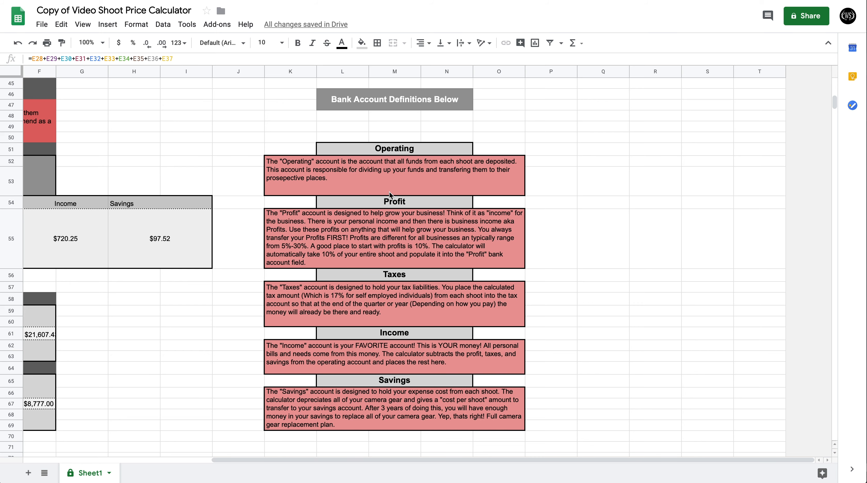
pyautogui.hscroll(-6, 386, 215)
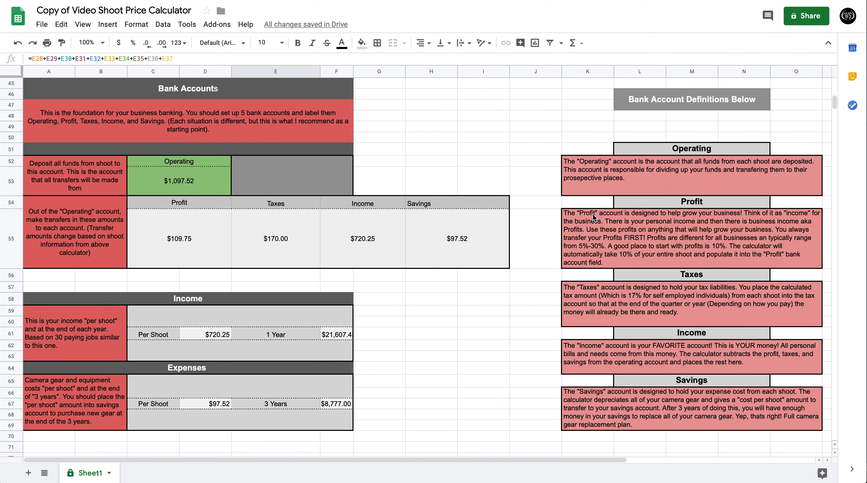
pyautogui.hscroll(4, 615, 221)
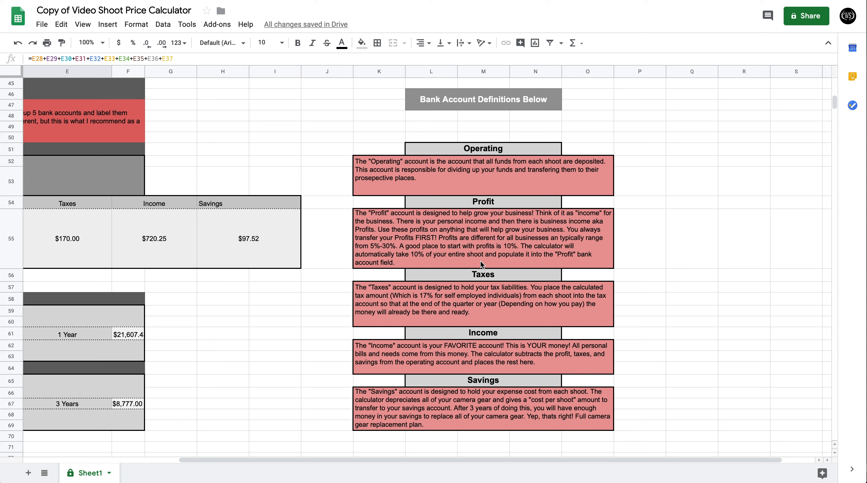
pyautogui.hscroll(-5, 480, 261)
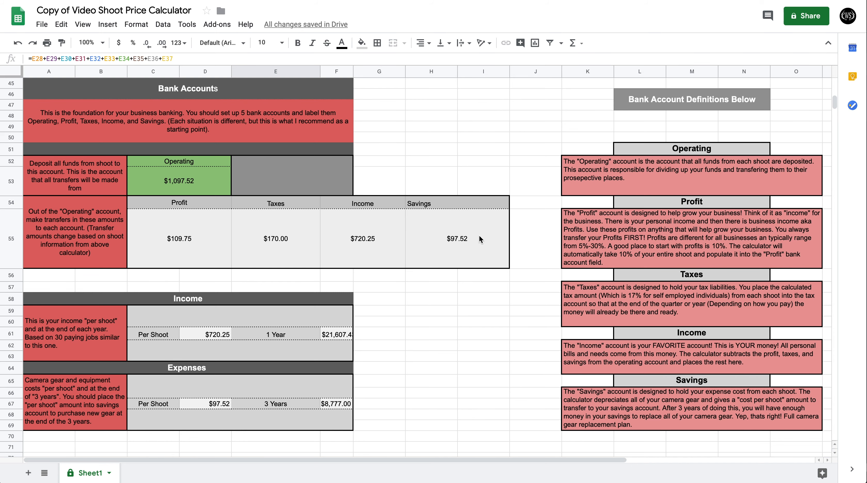
pyautogui.hscroll(3, 479, 236)
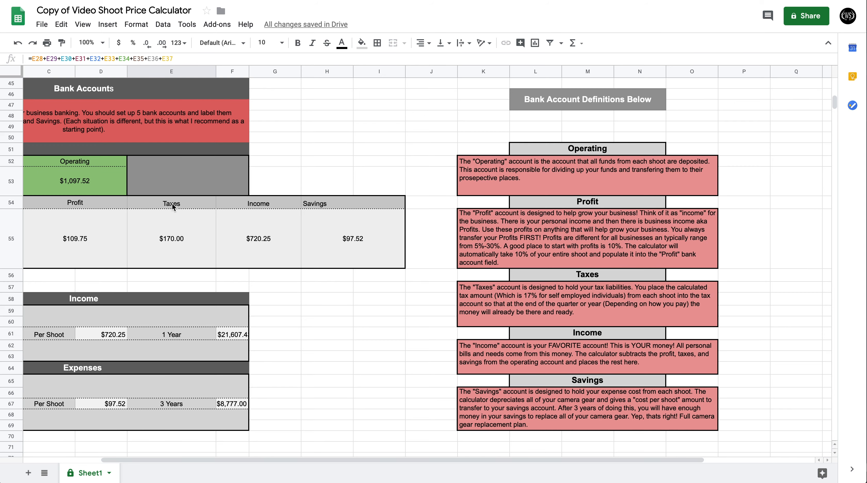
pyautogui.hscroll(5, 514, 252)
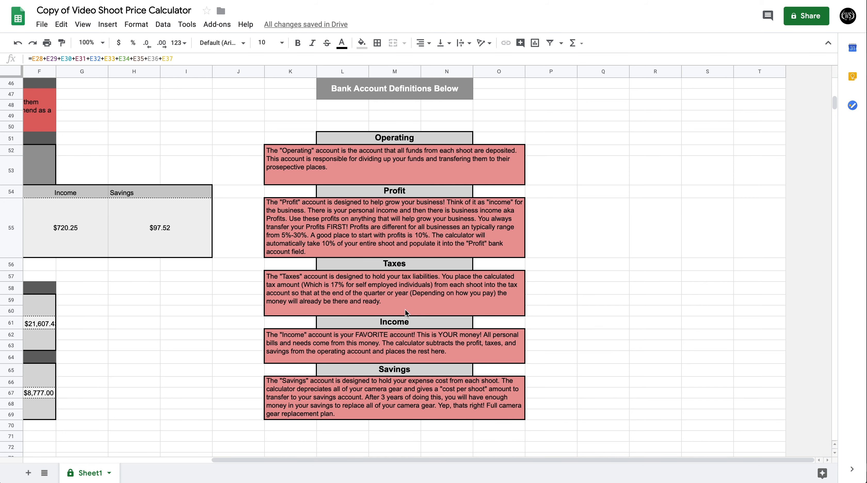
# Compare the Taxes, Income and Savings transfer amounts under Bank Accounts with their entries in the Bank Account Definitions.
pyautogui.hscroll(-10, 399, 309)
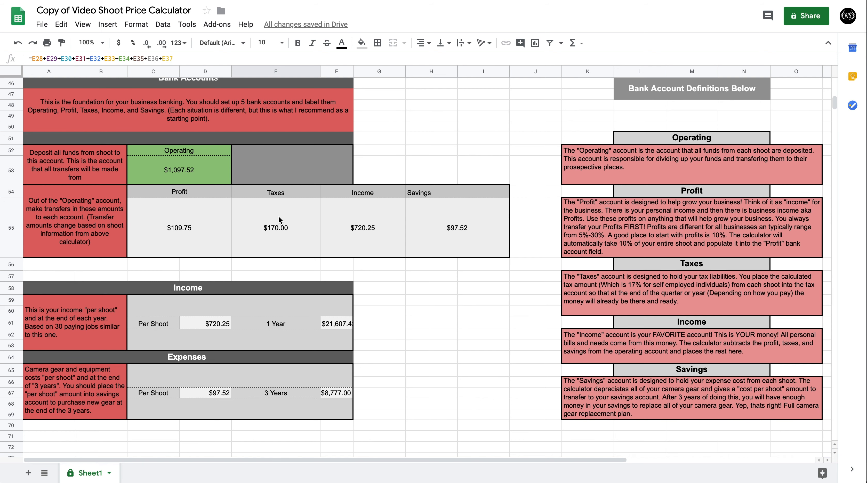
pyautogui.scroll(1, 279, 218)
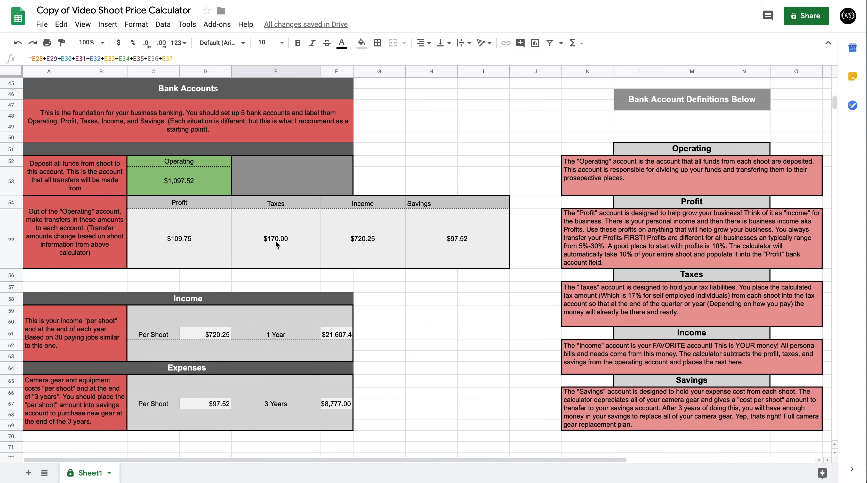
pyautogui.scroll(5, 275, 240)
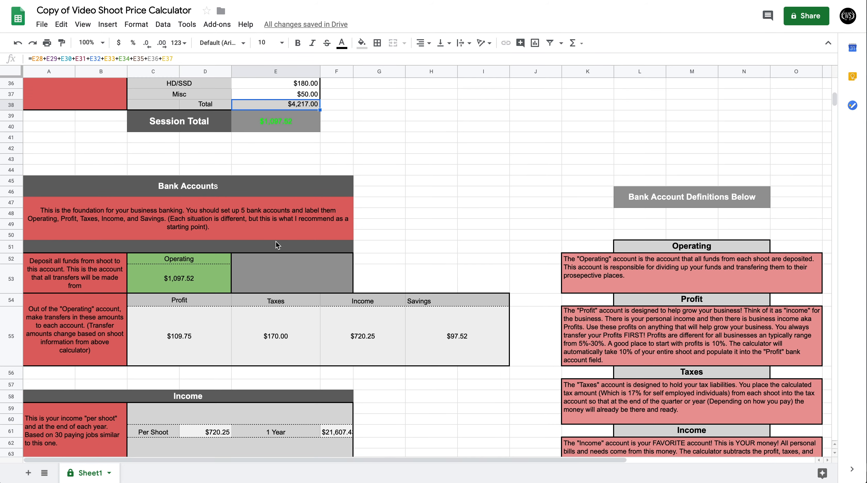
pyautogui.scroll(-5, 276, 242)
pyautogui.scroll(-4, 275, 241)
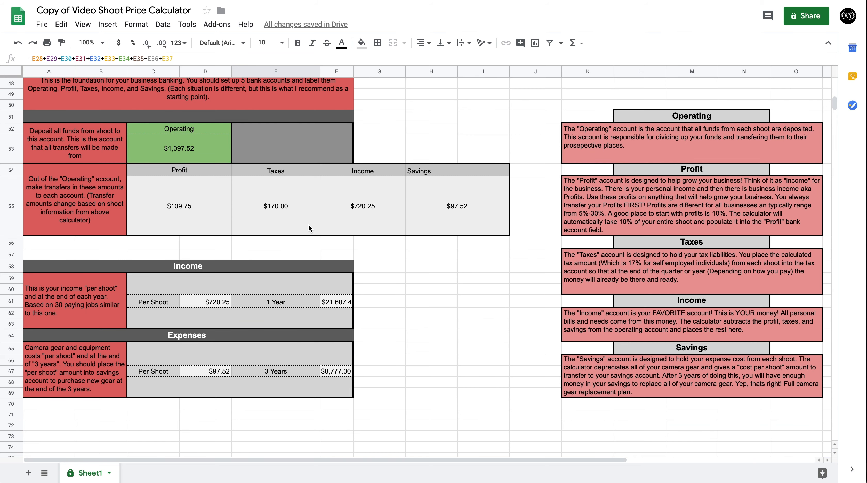
pyautogui.hscroll(6, 368, 192)
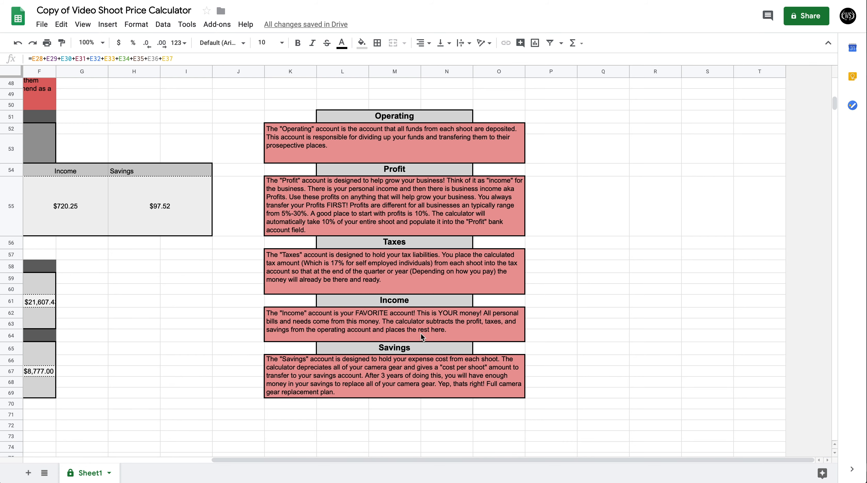
pyautogui.hscroll(-6, 420, 334)
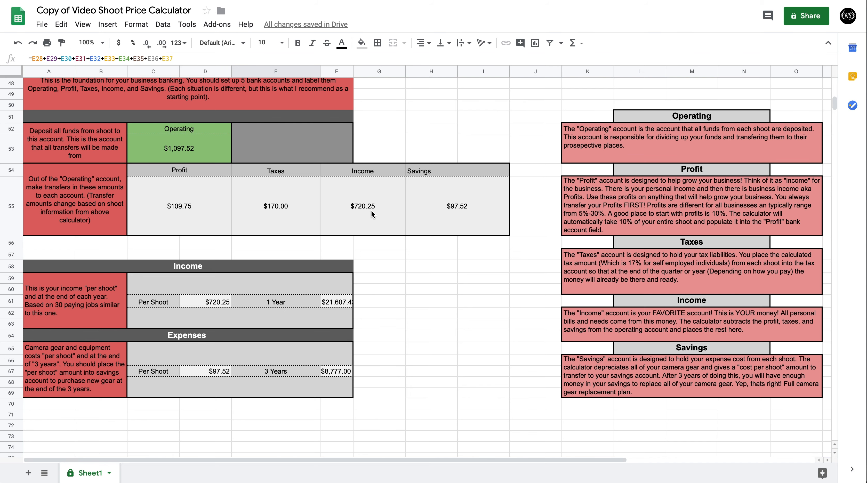
pyautogui.hscroll(5, 370, 209)
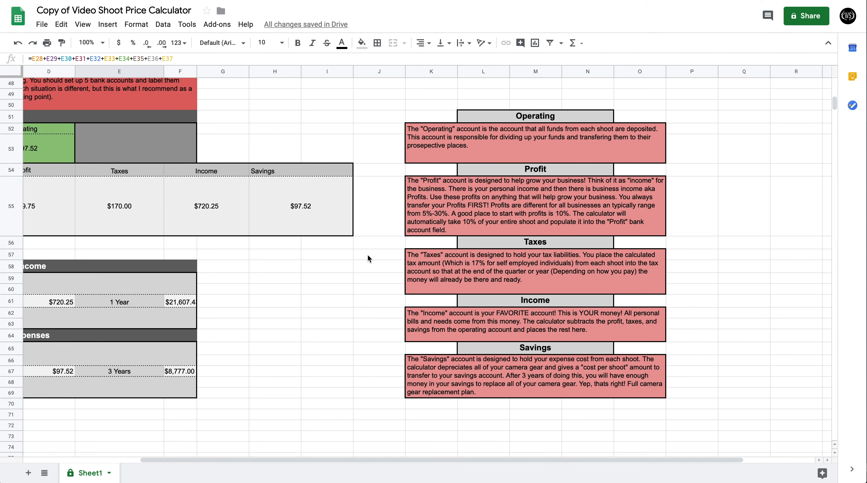
pyautogui.hscroll(4, 391, 268)
pyautogui.scroll(-1, 390, 267)
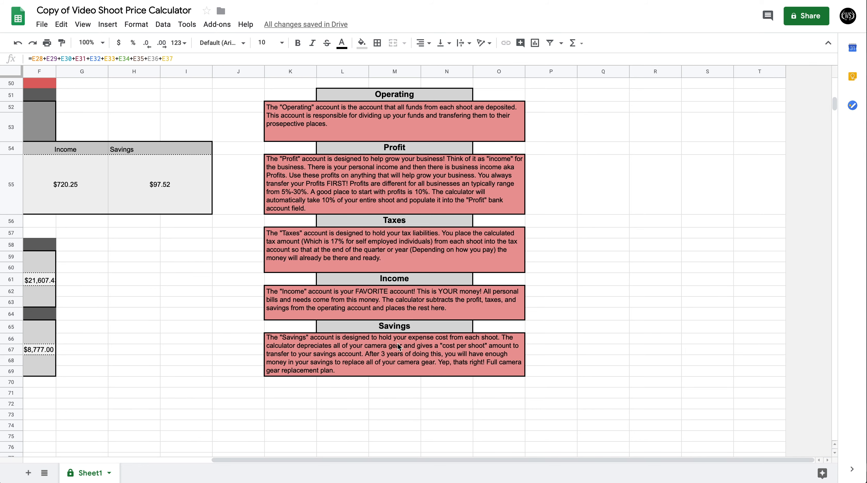
pyautogui.hscroll(-5, 397, 343)
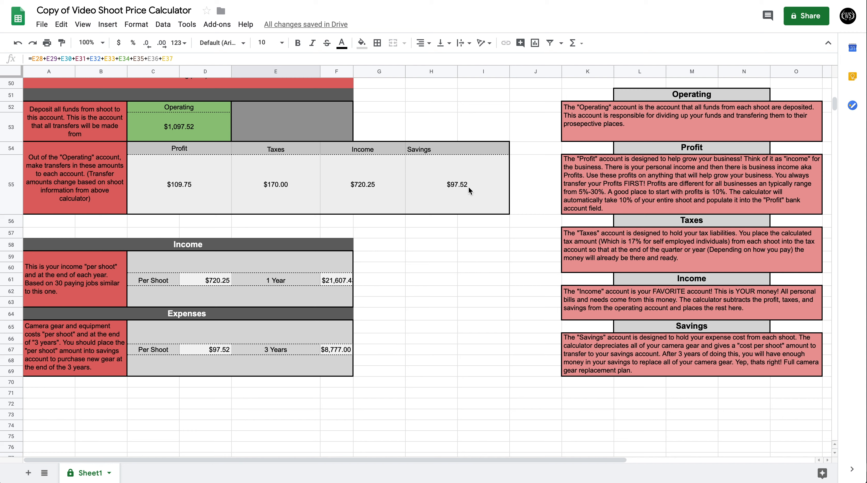
# Review the camera, lens and equipment costs, and examine the per-shoot, 1-year Income and 3-year Expenses figures.
pyautogui.scroll(10, 469, 186)
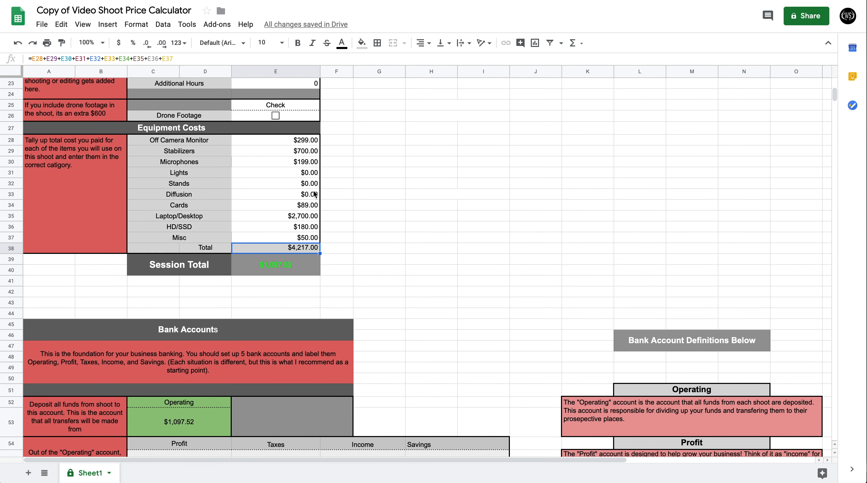
pyautogui.scroll(5, 300, 193)
pyautogui.scroll(1, 301, 193)
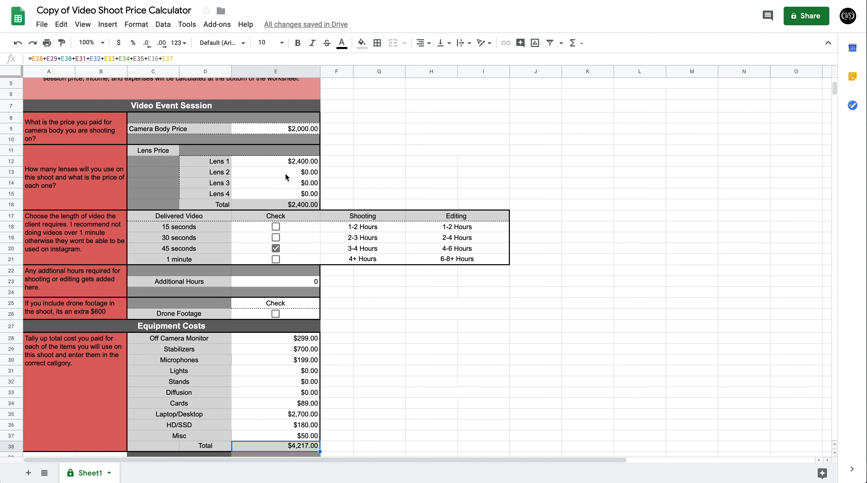
pyautogui.scroll(-15, 285, 172)
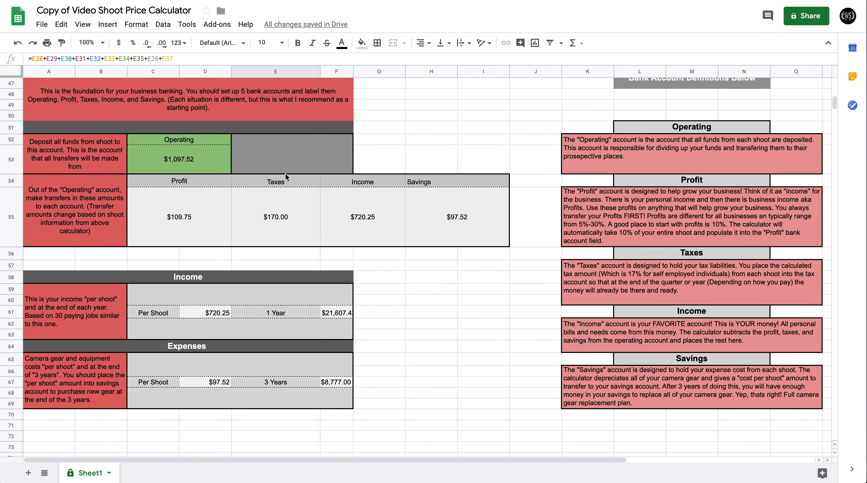
pyautogui.scroll(-2, 285, 173)
pyautogui.scroll(-2, 228, 252)
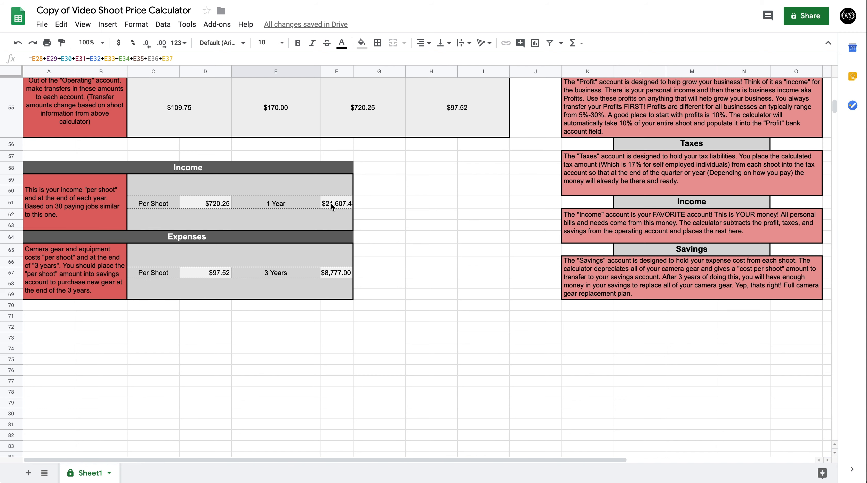
pyautogui.scroll(3, 331, 203)
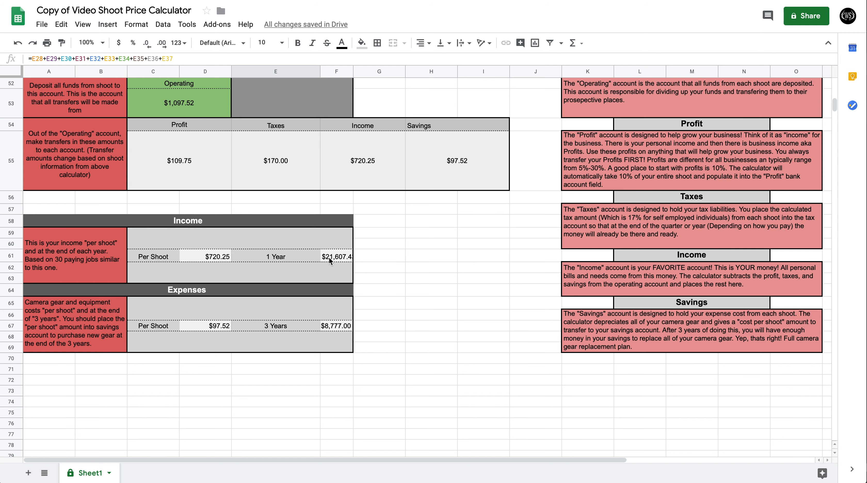
pyautogui.scroll(-3, 328, 257)
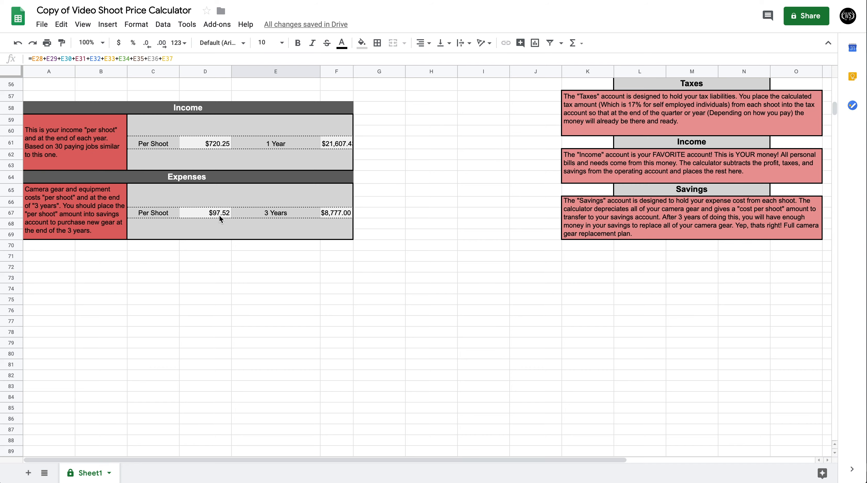
# Set the Camera Body Price in the Video Event Session section to $2,400.
pyautogui.scroll(10, 219, 215)
pyautogui.scroll(13, 219, 214)
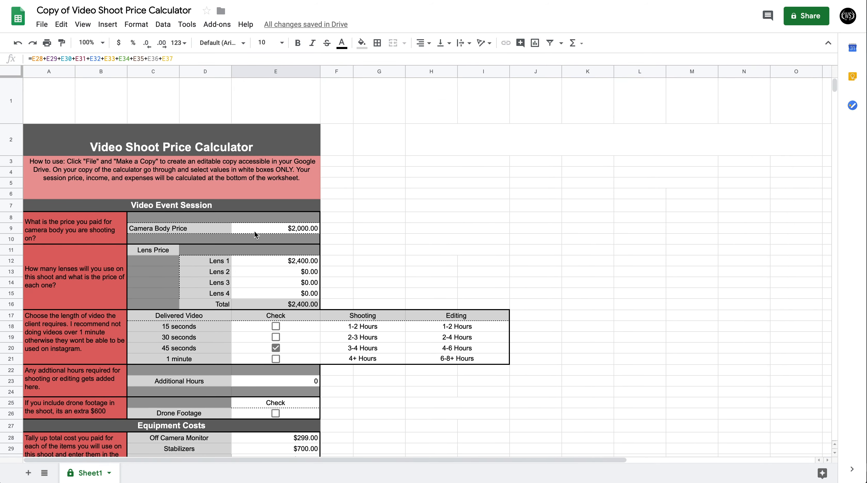
pyautogui.click(296, 229)
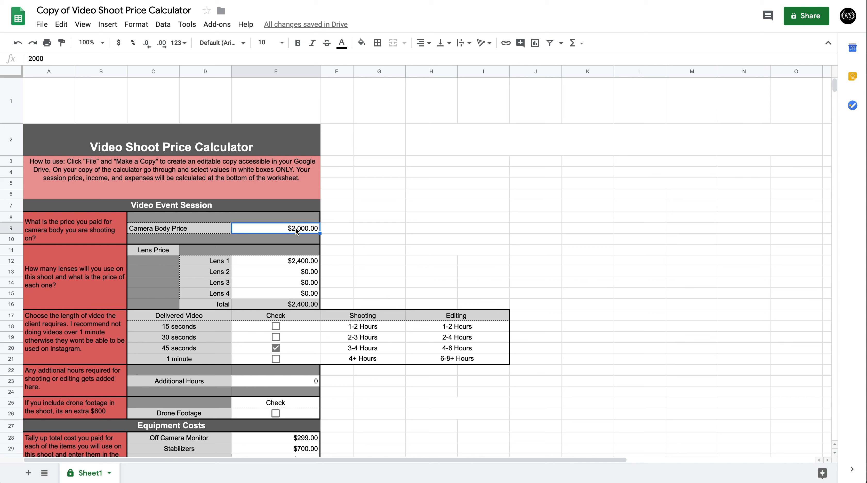
pyautogui.write('2400')
pyautogui.press('Return')
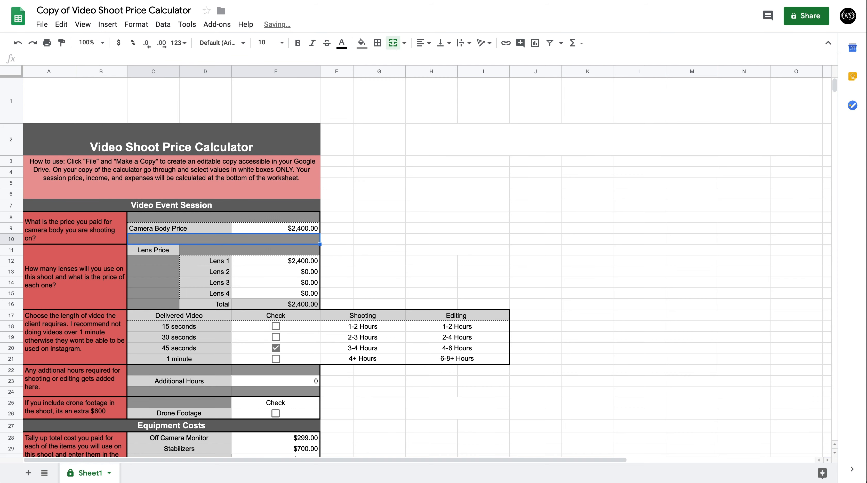
# Set the Lens 1 price to $2,200.
pyautogui.scroll(-3, 294, 249)
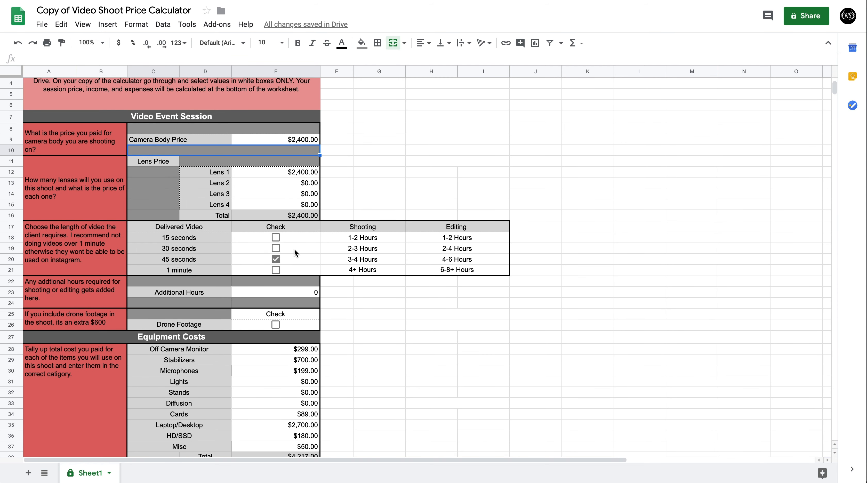
pyautogui.click(300, 174)
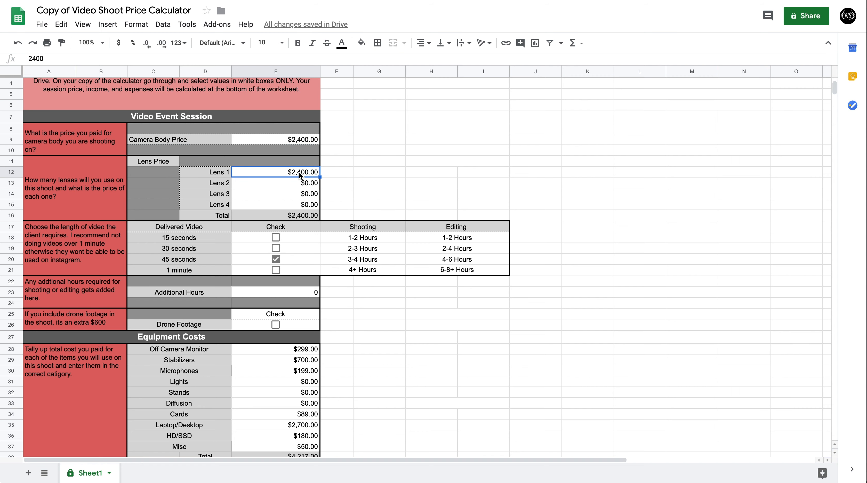
pyautogui.write('2200')
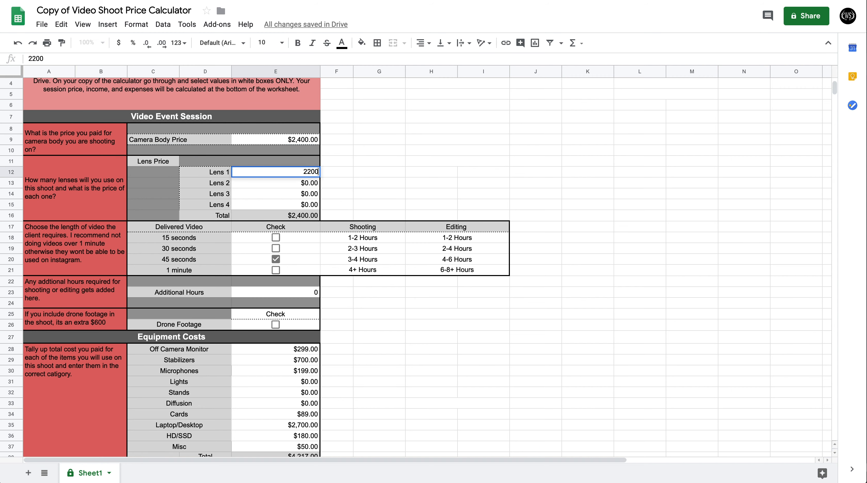
pyautogui.press('Return')
# Select the 1 minute delivered video length and include Drone Footage in the shoot.
pyautogui.scroll(-1, 299, 204)
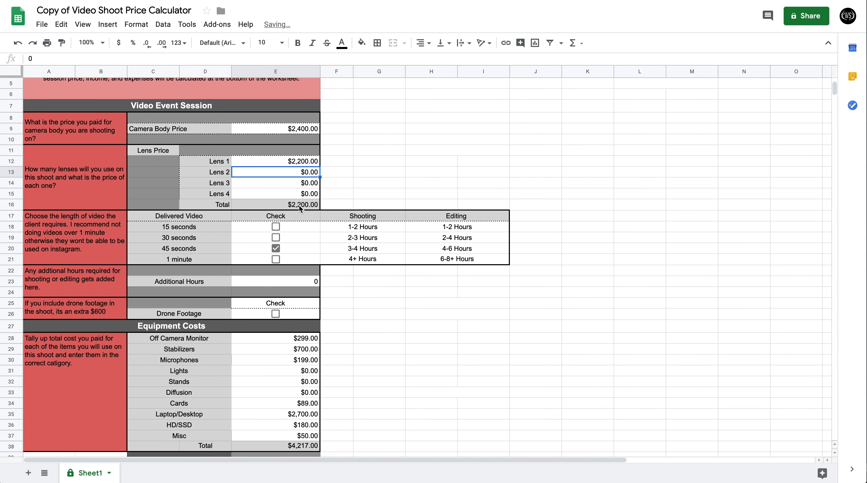
pyautogui.click(276, 259)
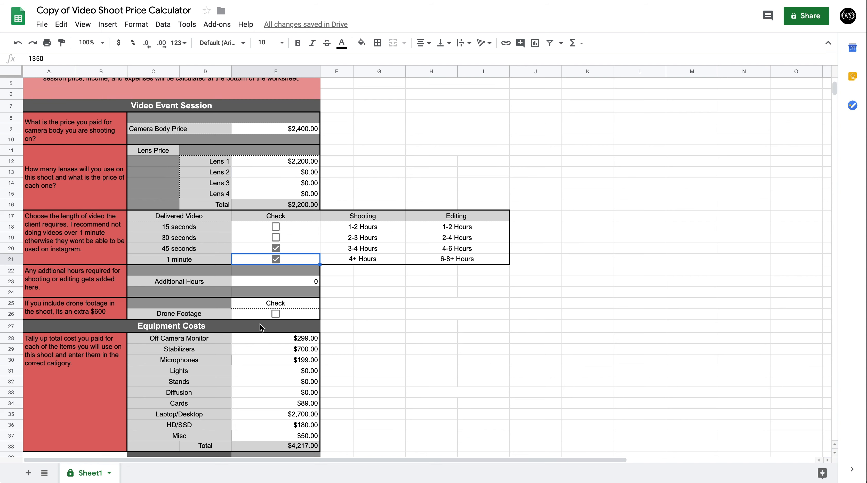
pyautogui.click(276, 314)
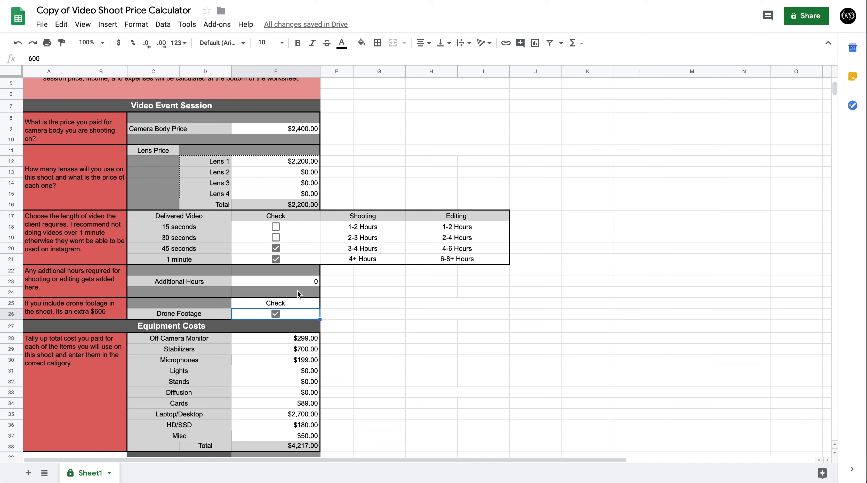
# Set Additional Hours to 1 and deselect the 45 seconds delivered video length.
pyautogui.click(315, 284)
pyautogui.write('q1')
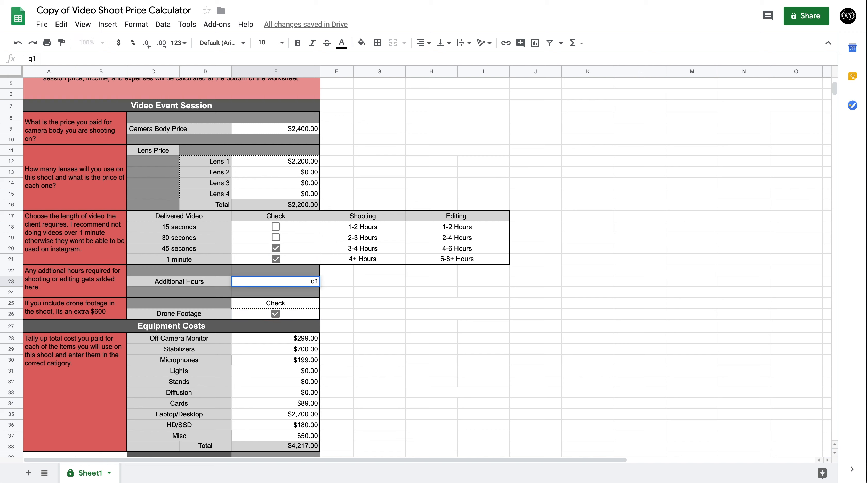
pyautogui.press('BackSpace')
pyautogui.press('BackSpace')
pyautogui.write('1')
pyautogui.press('Return')
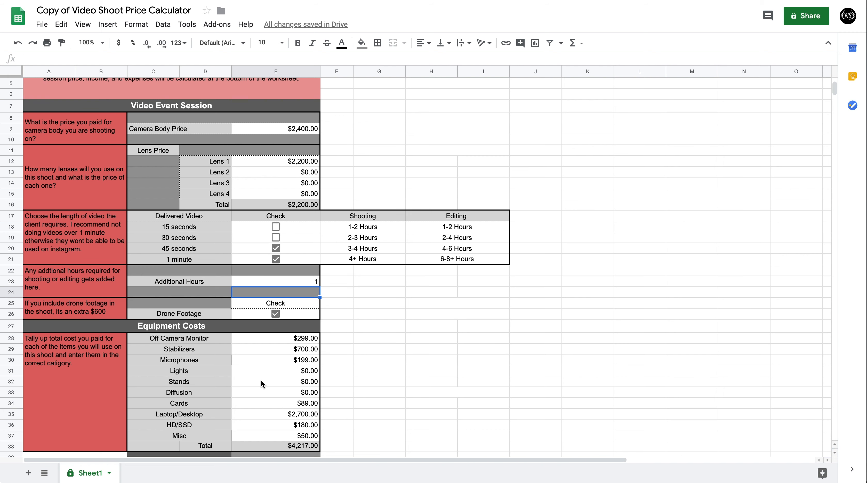
pyautogui.scroll(-2, 262, 383)
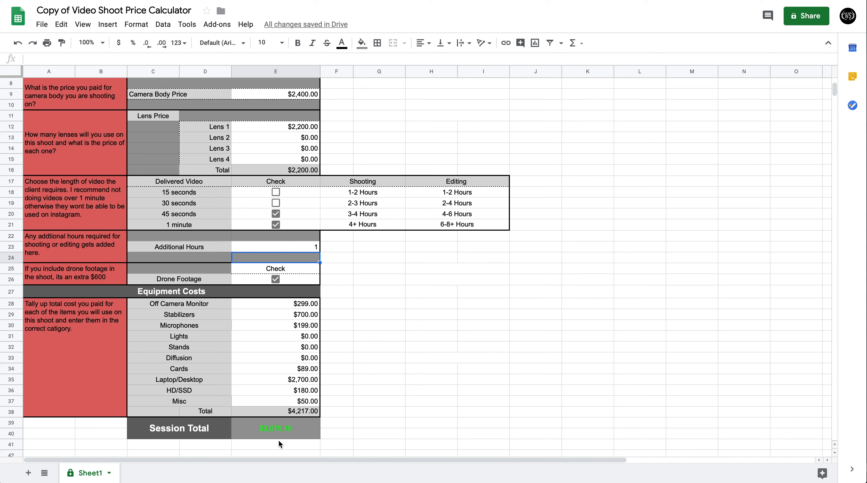
pyautogui.click(275, 214)
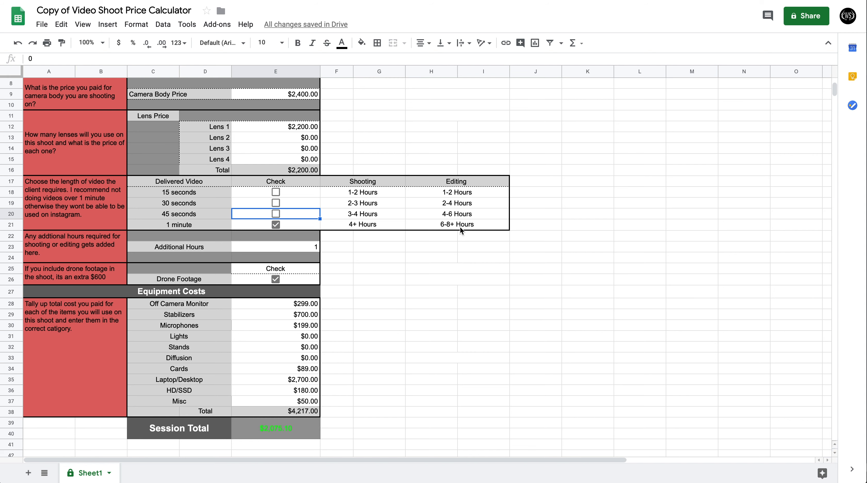
# Review the recalculated session total, bank account transfers, and Income and Expenses figures.
pyautogui.scroll(-7, 306, 380)
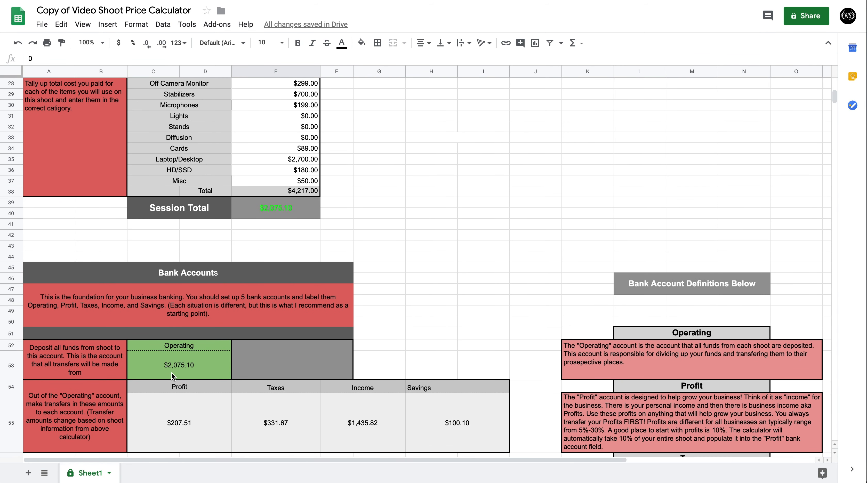
pyautogui.scroll(-3, 172, 373)
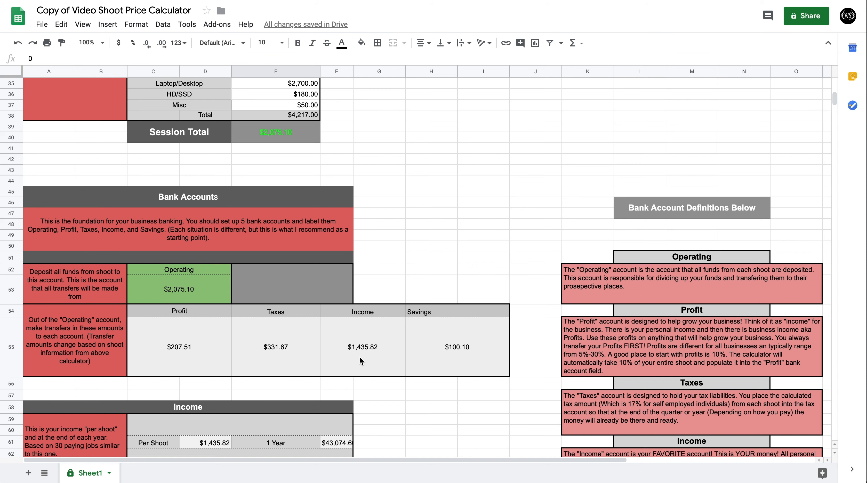
pyautogui.scroll(-3, 359, 357)
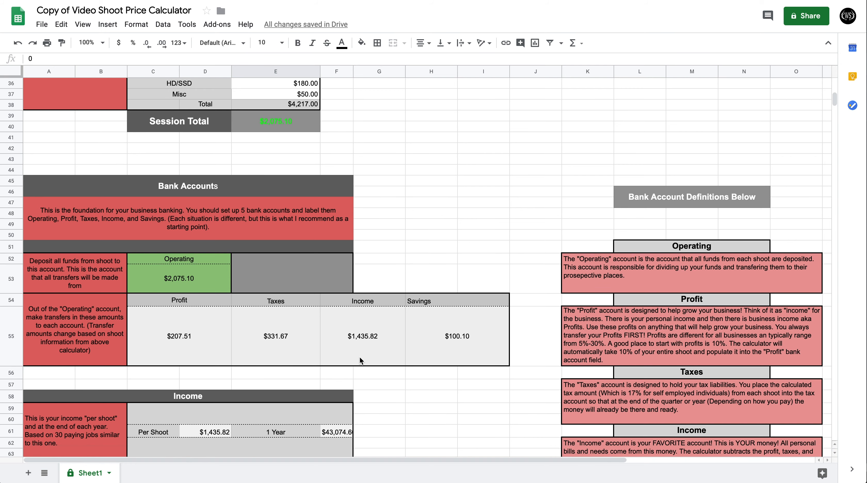
pyautogui.scroll(-3, 359, 356)
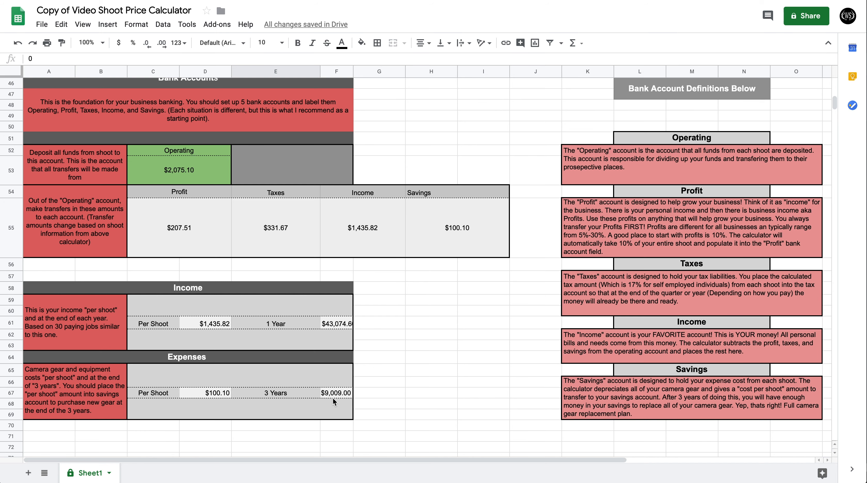
# Recheck the shoot selections and gear prices against the Bank Accounts, Income and Expenses sections.
pyautogui.scroll(2, 430, 354)
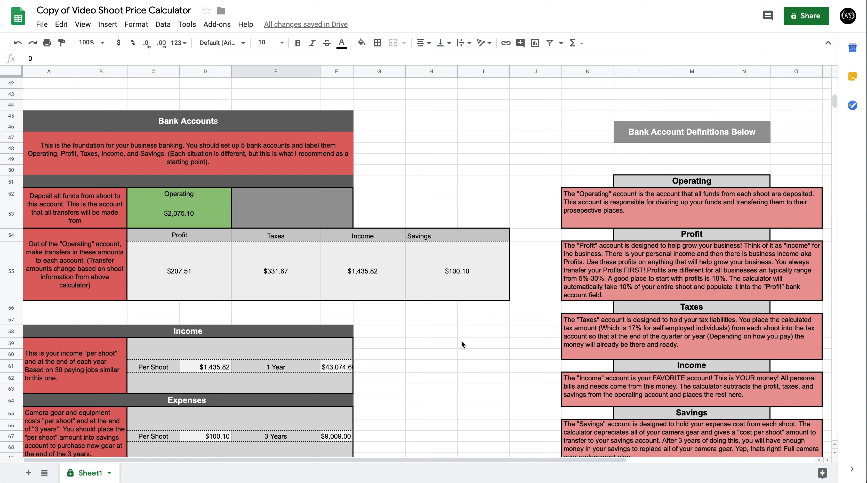
pyautogui.scroll(15, 454, 337)
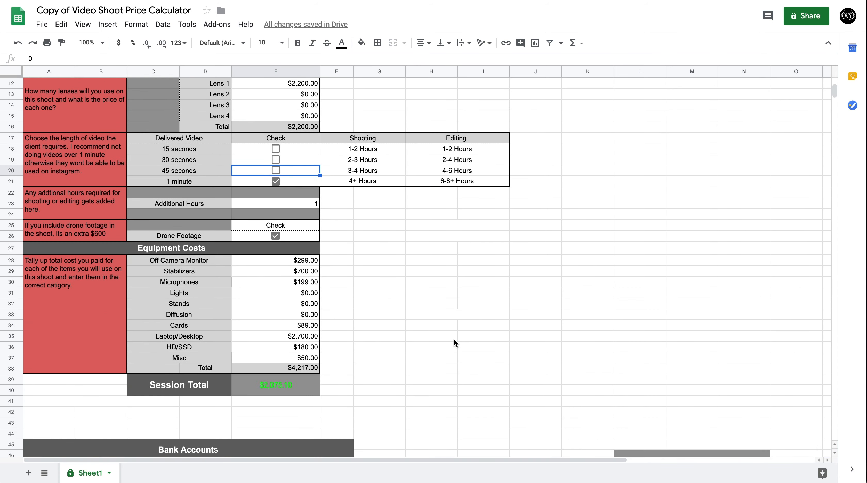
pyautogui.scroll(3, 454, 343)
pyautogui.scroll(-15, 454, 339)
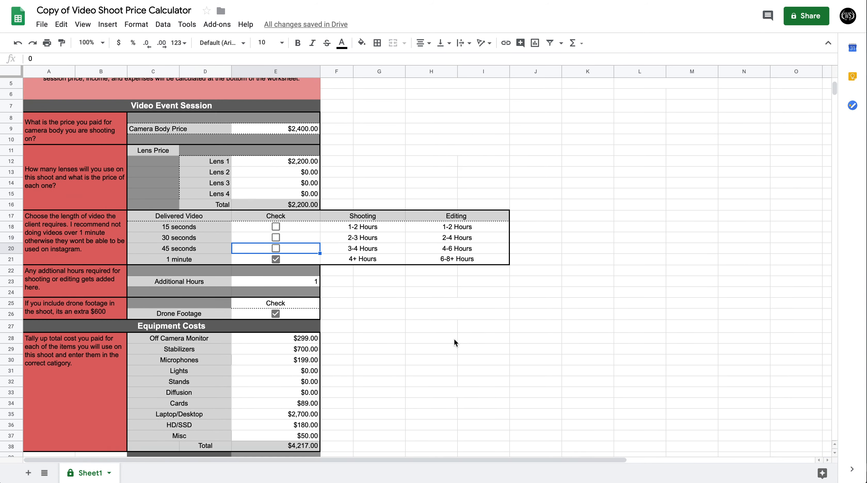
pyautogui.scroll(-2, 454, 341)
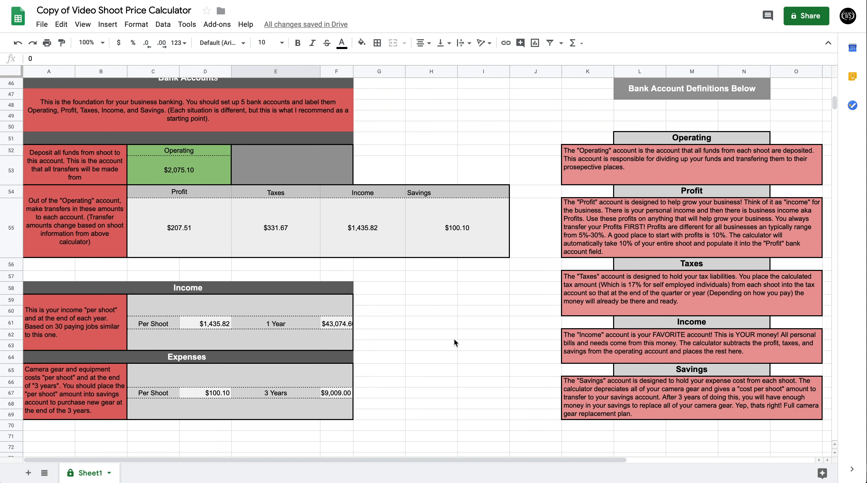
pyautogui.scroll(-3, 454, 340)
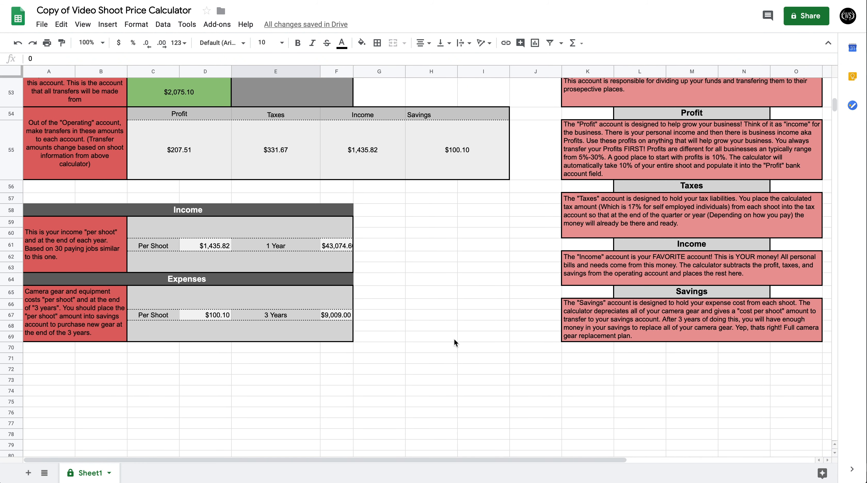
pyautogui.scroll(3, 454, 342)
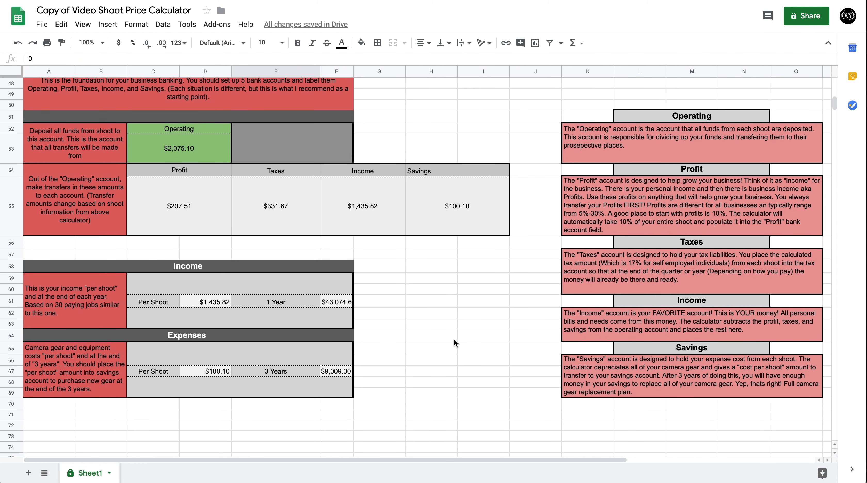
pyautogui.scroll(2, 454, 342)
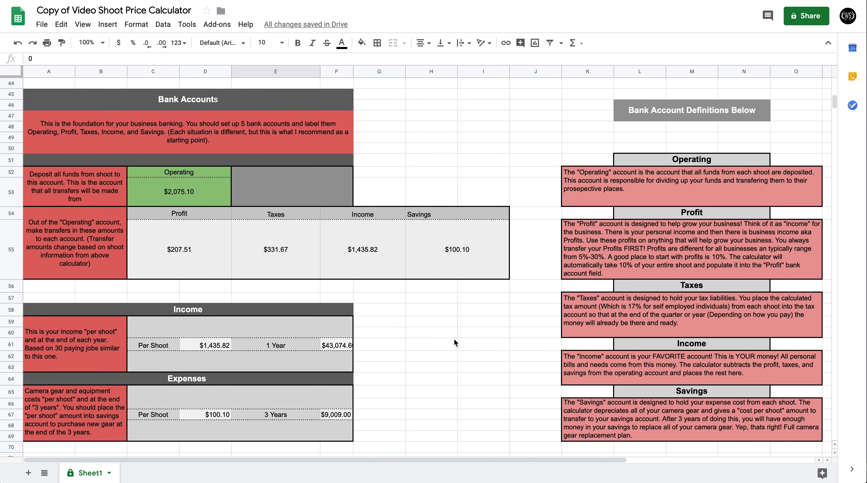